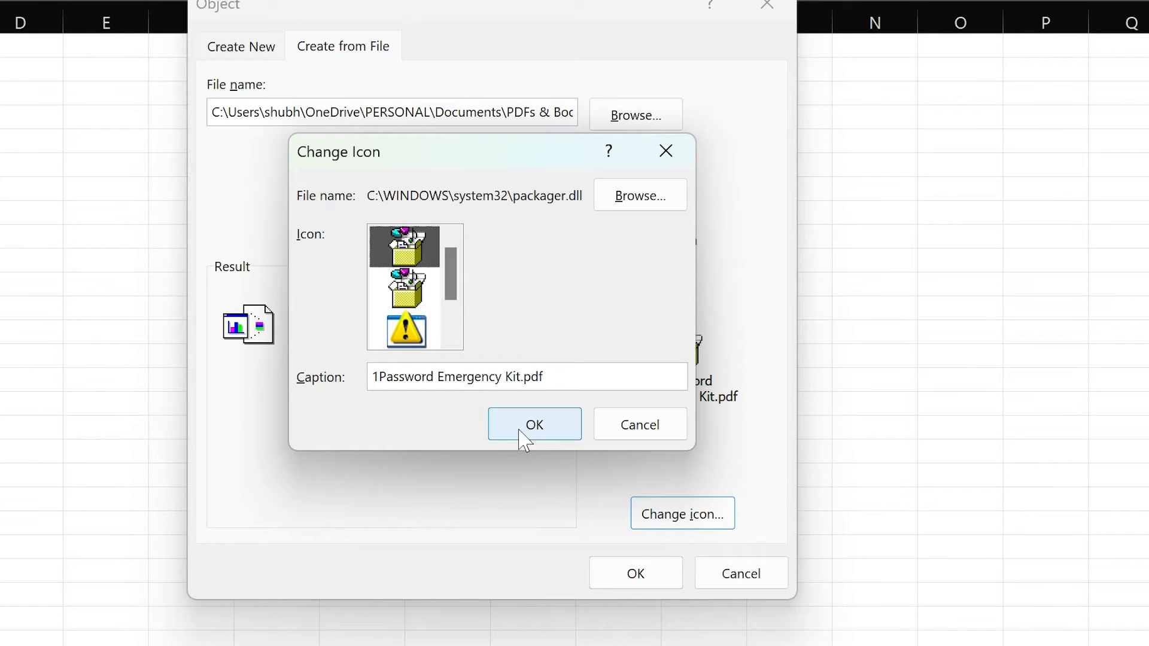
Keep the default box icon and insert '1Password Emergency Kit.pdf' onto the sheet as an icon
click(535, 424)
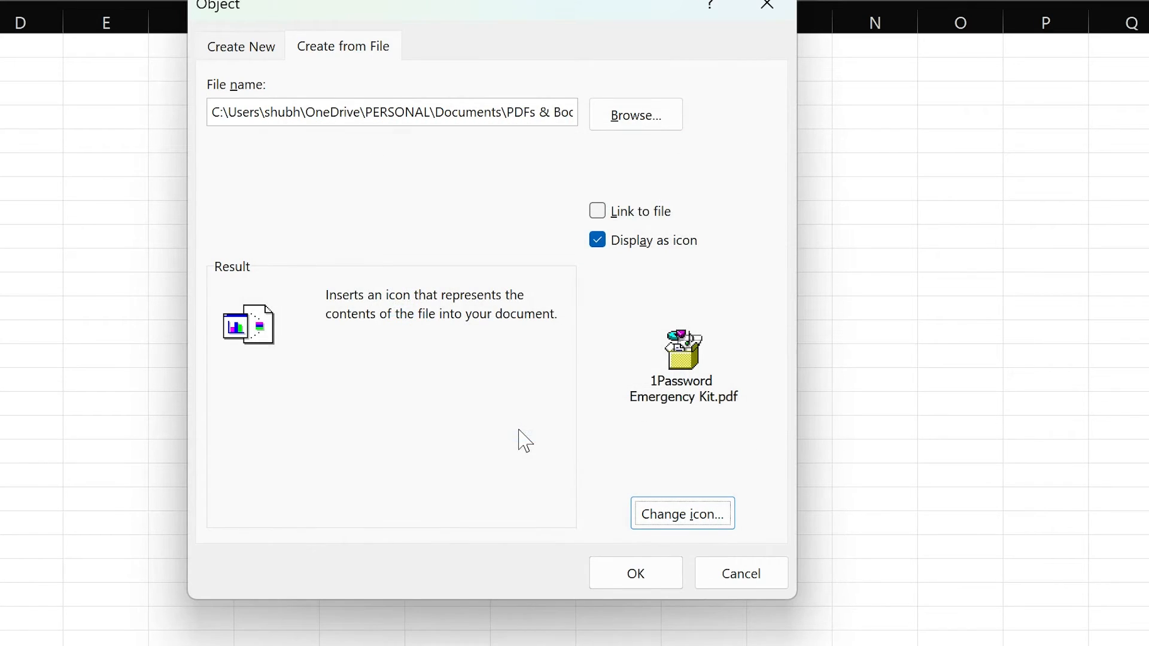
click(636, 574)
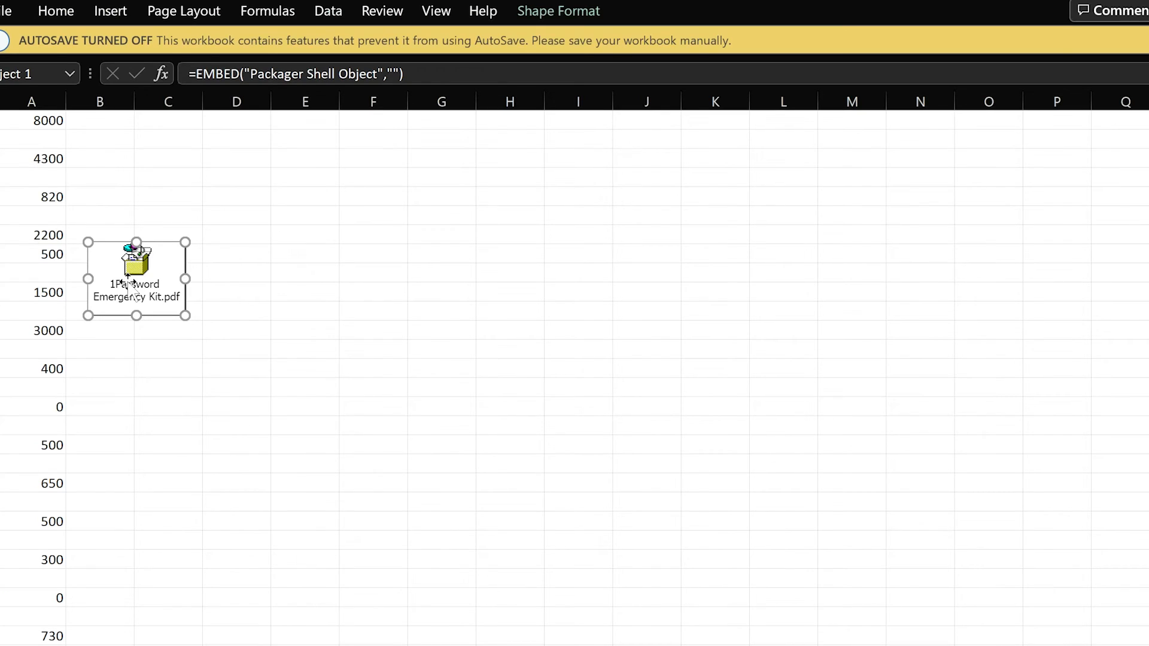
Enlarge the embedded PDF icon and move it over columns N to R
drag(183, 315, 329, 375)
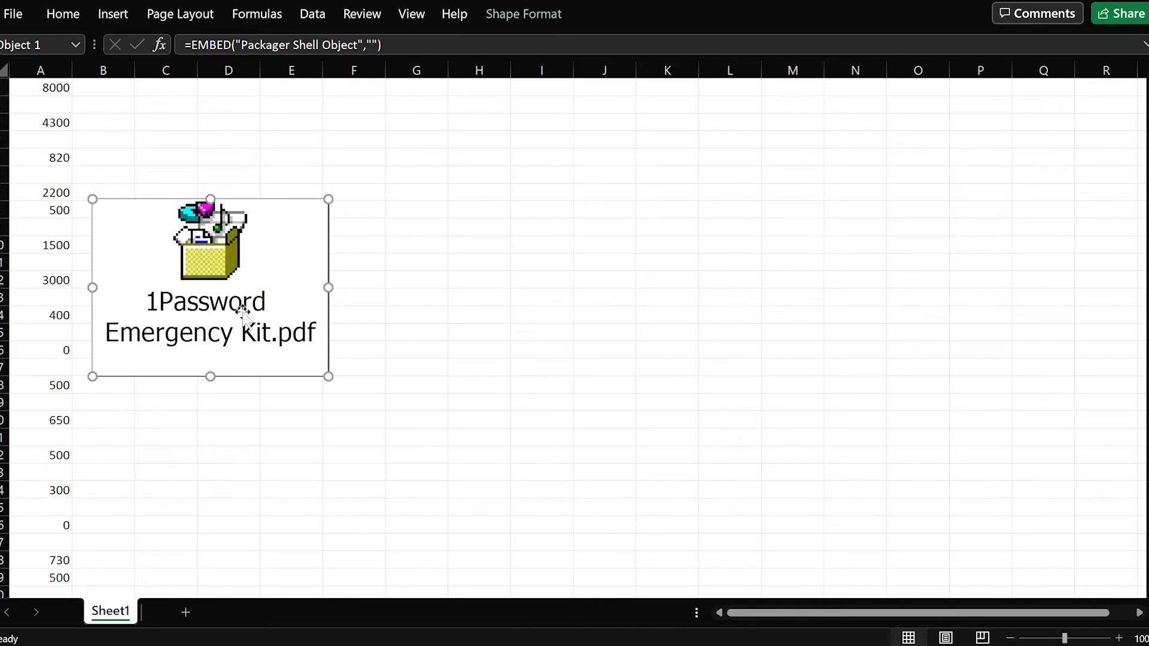
drag(227, 290, 985, 316)
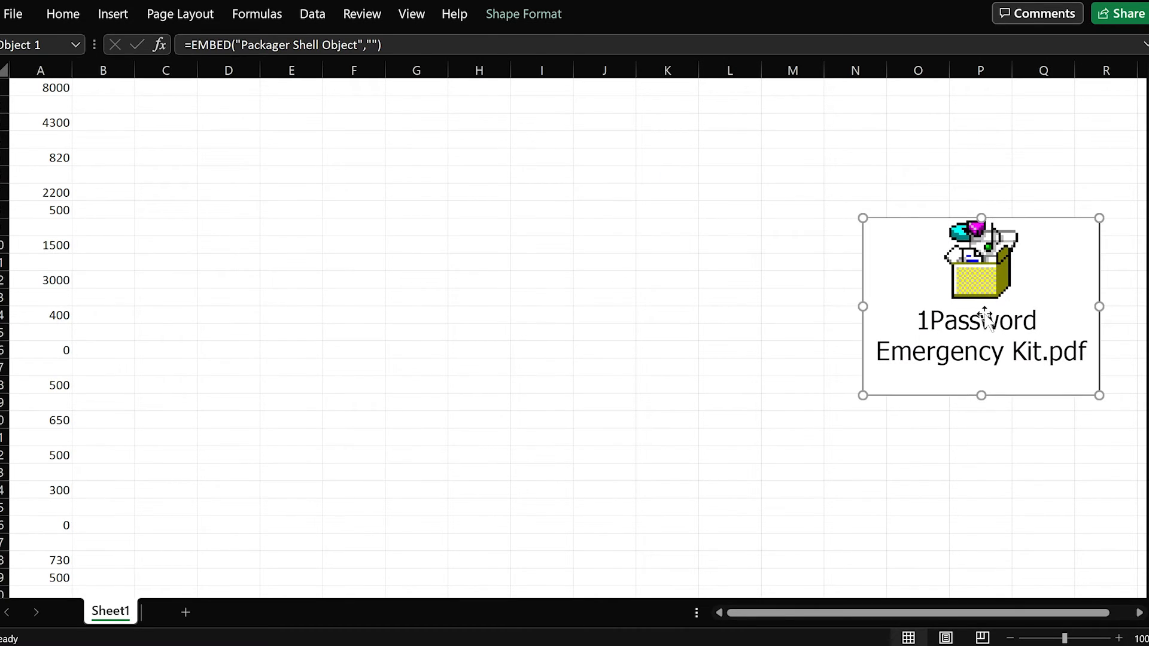